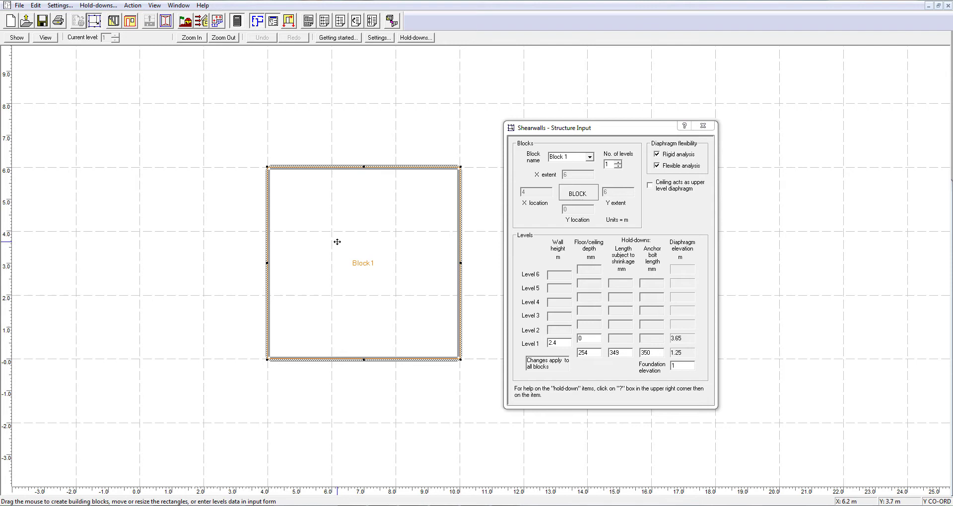
From wall input, open the hold-down database and look up the HDU14-SDS2.5 hold-down.
{"action": "left_click", "coordinate": [113, 21]}
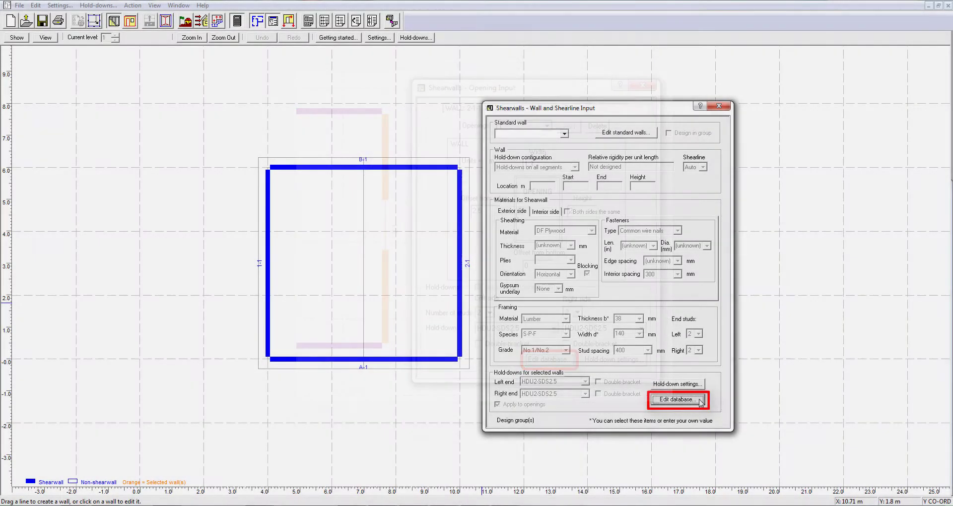
{"action": "left_click", "coordinate": [700, 400]}
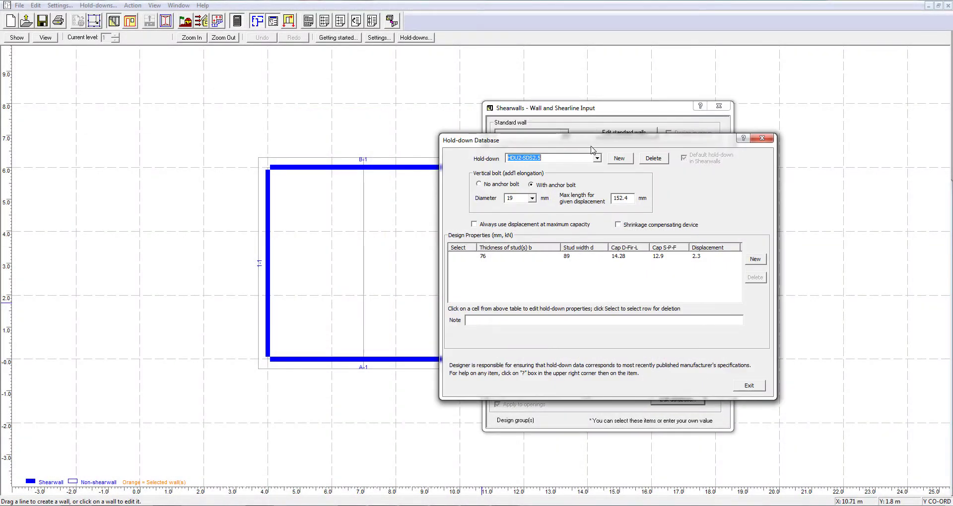
{"action": "left_click_drag", "start_coordinate": [592, 153], "coordinate": [467, 153]}
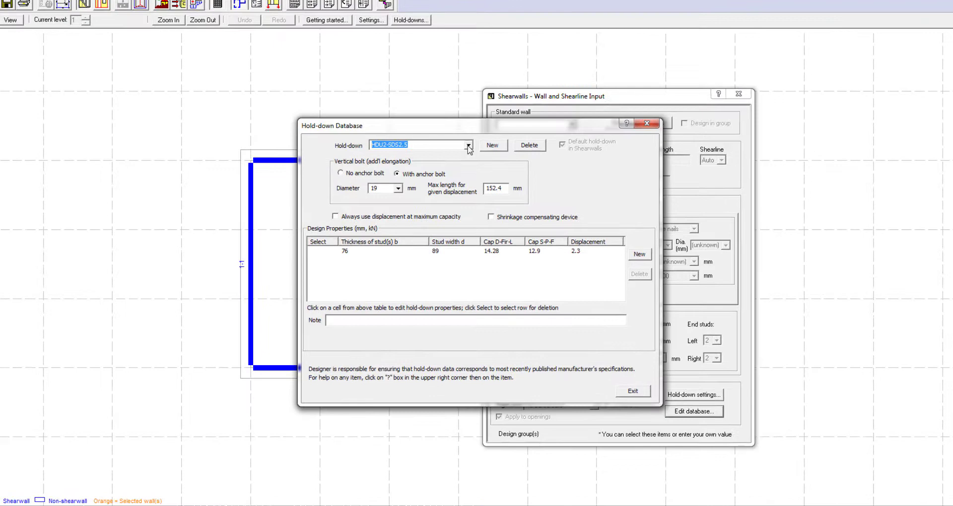
{"action": "left_click", "coordinate": [468, 150]}
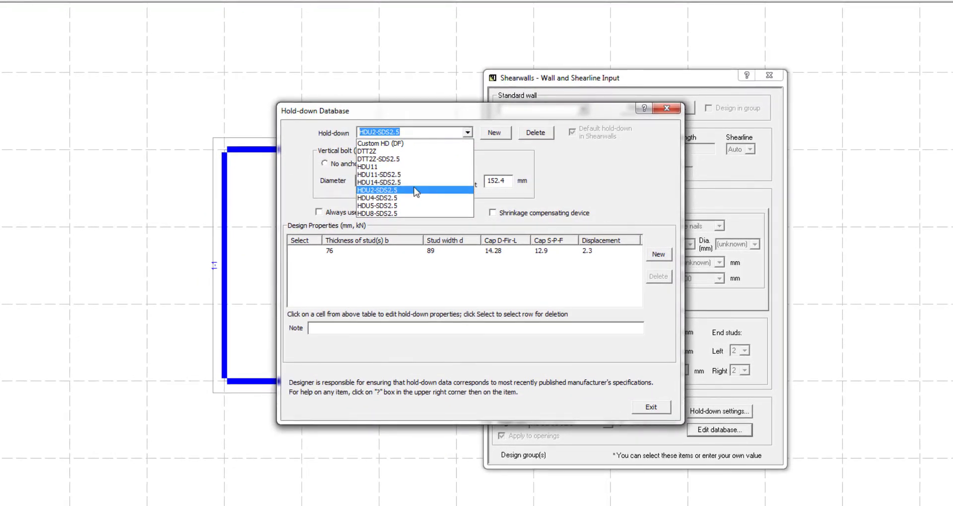
{"action": "left_click", "coordinate": [420, 183]}
{"action": "left_click", "coordinate": [467, 133]}
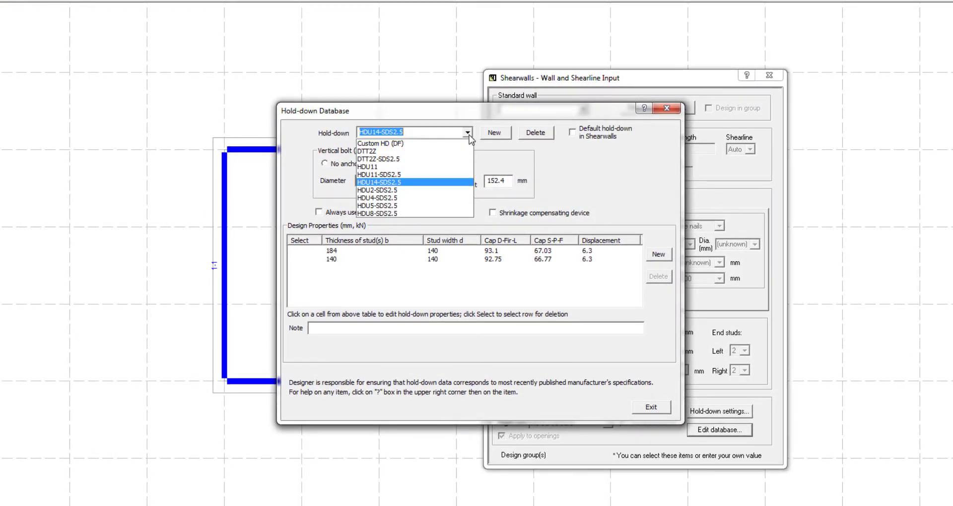
Select HDU2-SDS2.5 again in the hold-down list and move to the anchor bolt diameter.
{"action": "left_click", "coordinate": [424, 192]}
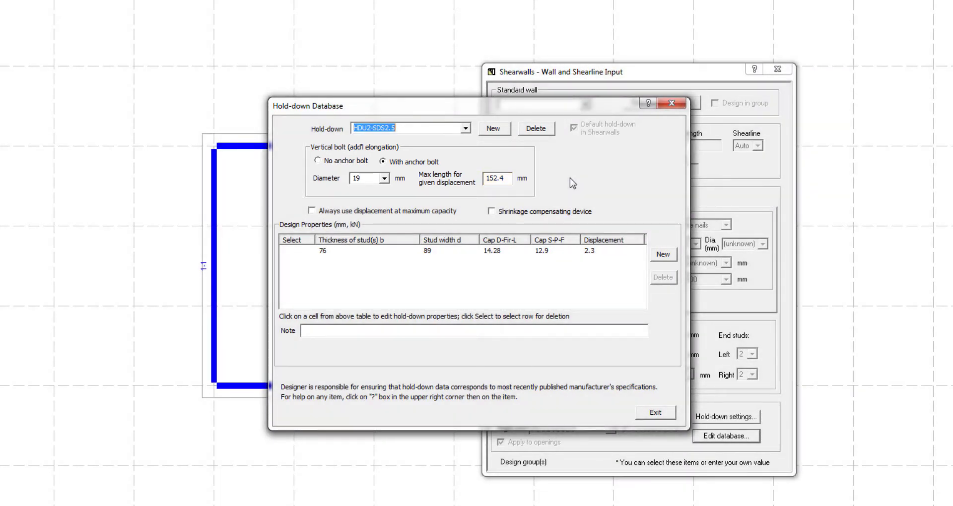
{"action": "key", "text": "Tab"}
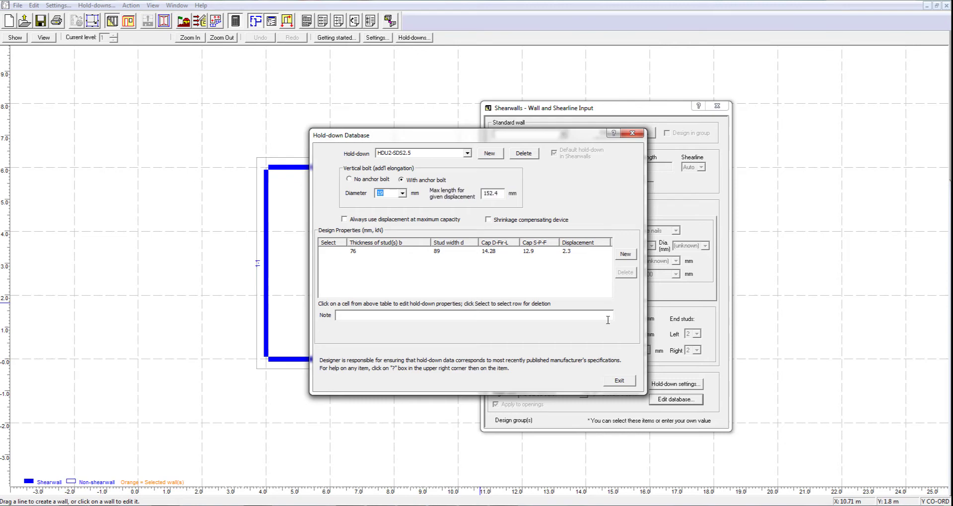
Close the hold-down database and enter a 360 mm anchor bolt length in Block 1's structure input.
{"action": "left_click", "coordinate": [625, 381]}
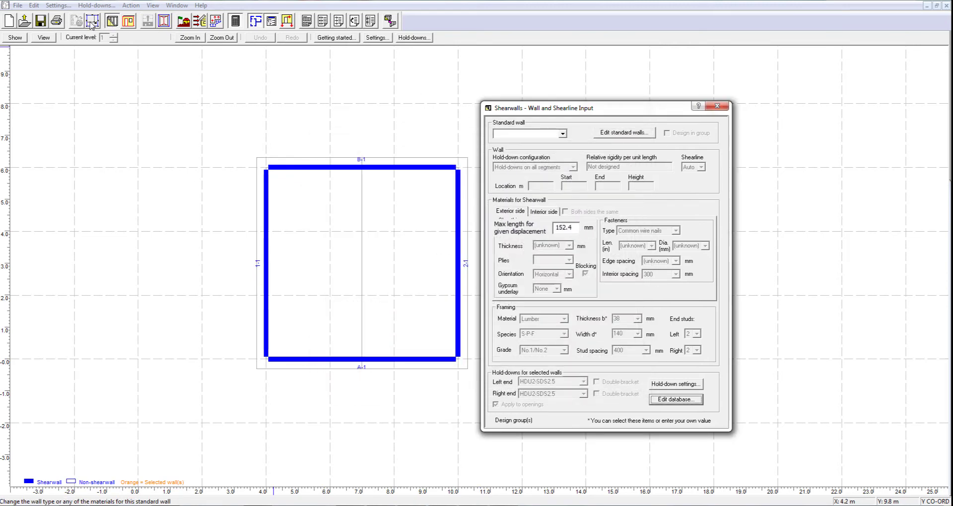
{"action": "left_click", "coordinate": [93, 21]}
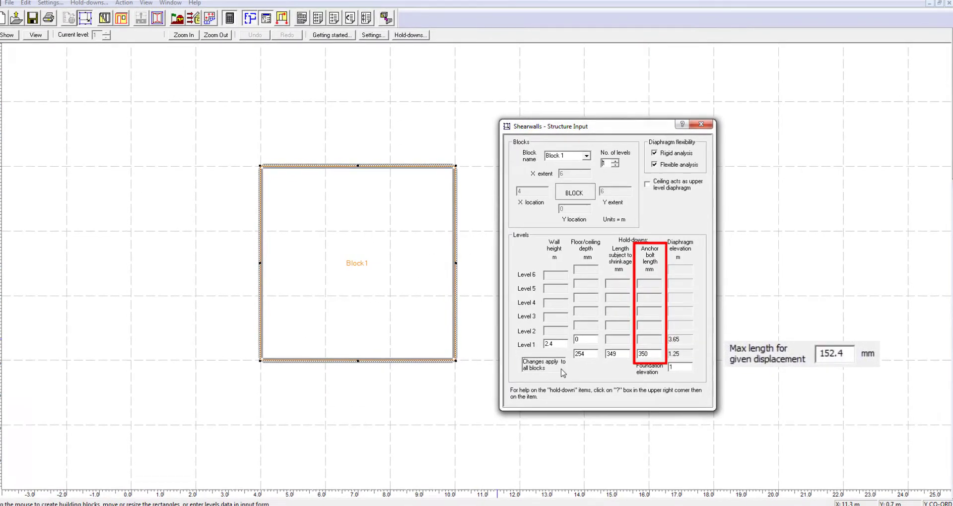
{"action": "key", "text": "Tab"}
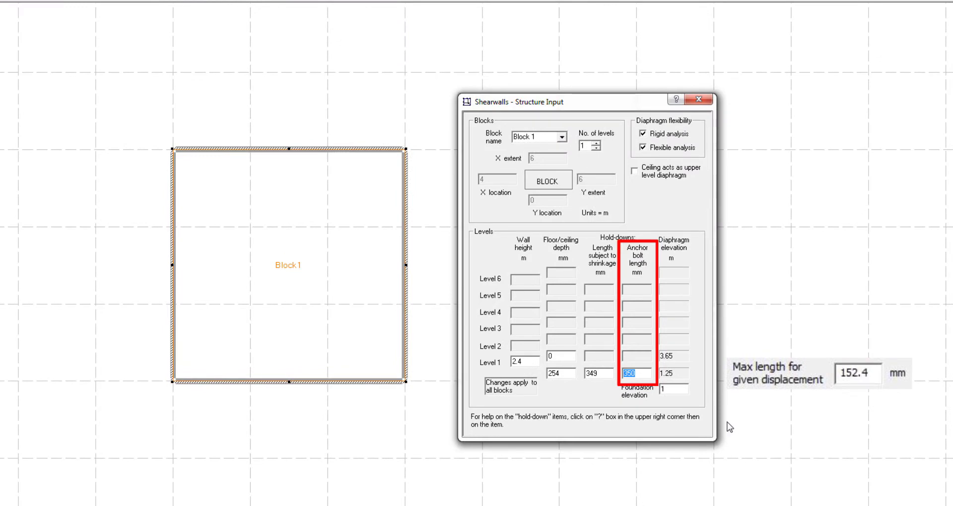
{"action": "type", "text": "360"}
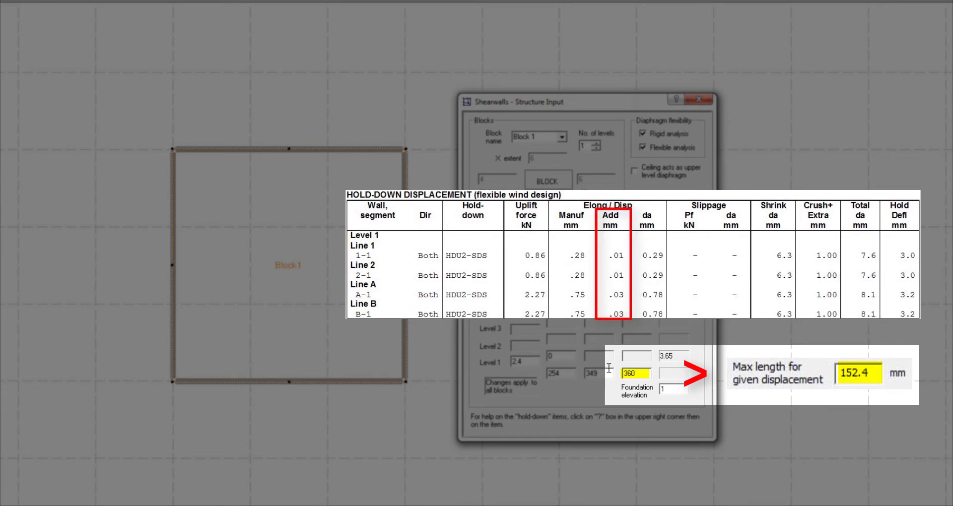
{"action": "key", "text": "Return"}
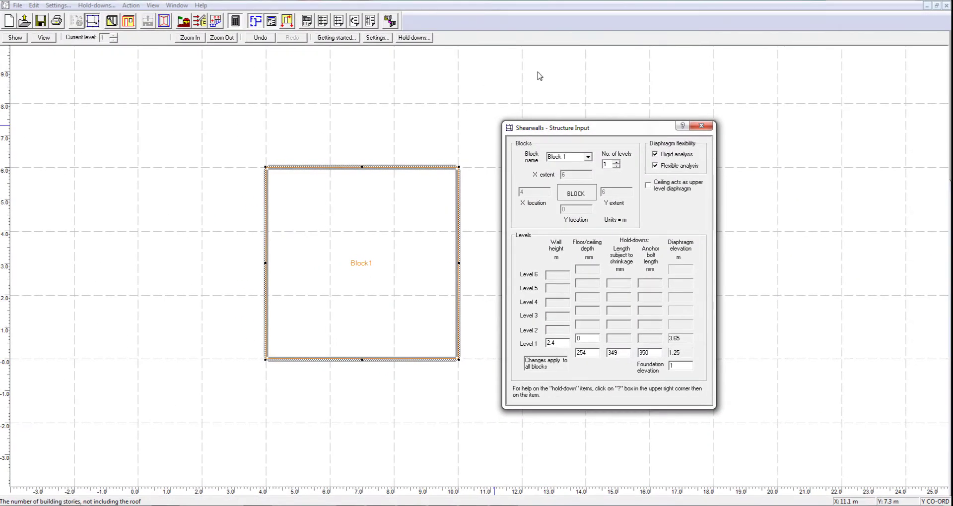
Reopen the HDU2-SDS2.5 hold-down database and show the help for its Design Properties table.
{"action": "left_click", "coordinate": [115, 21]}
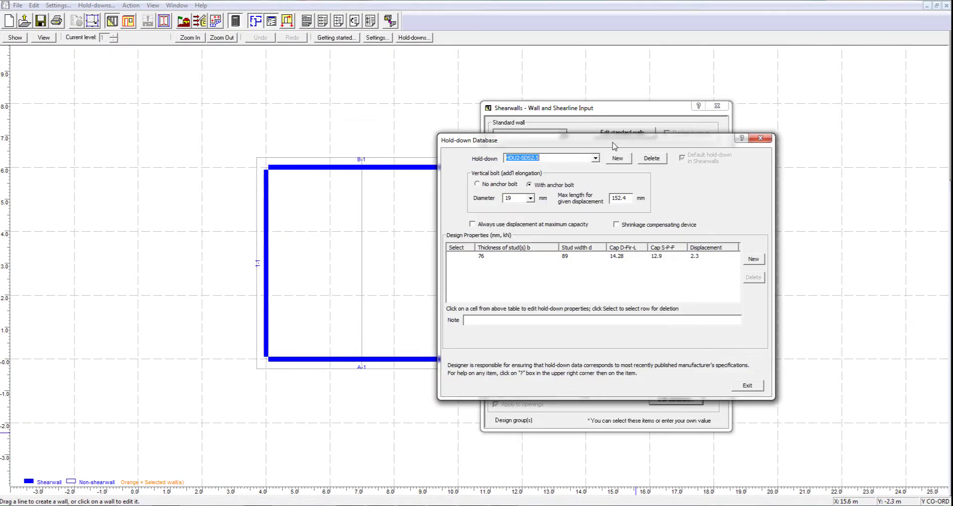
{"action": "left_click_drag", "start_coordinate": [614, 144], "coordinate": [489, 151]}
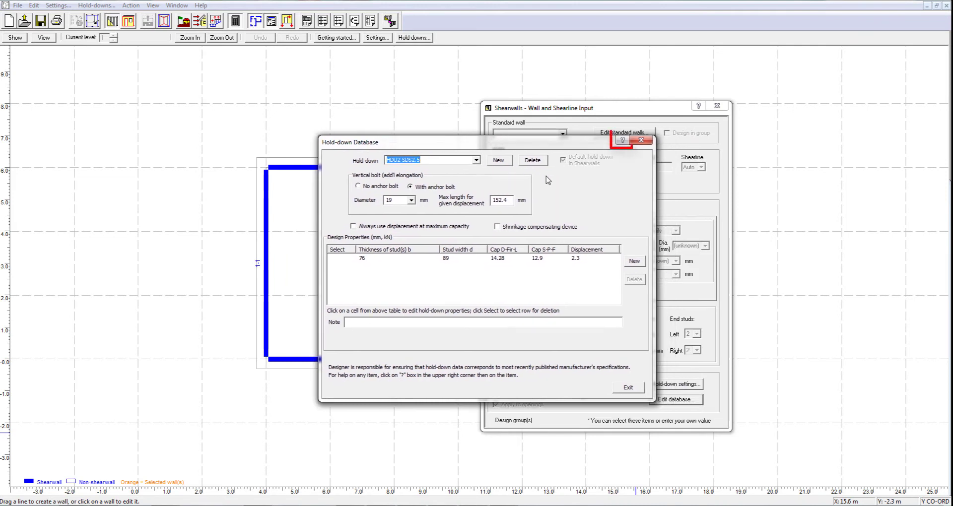
{"action": "left_click", "coordinate": [622, 140]}
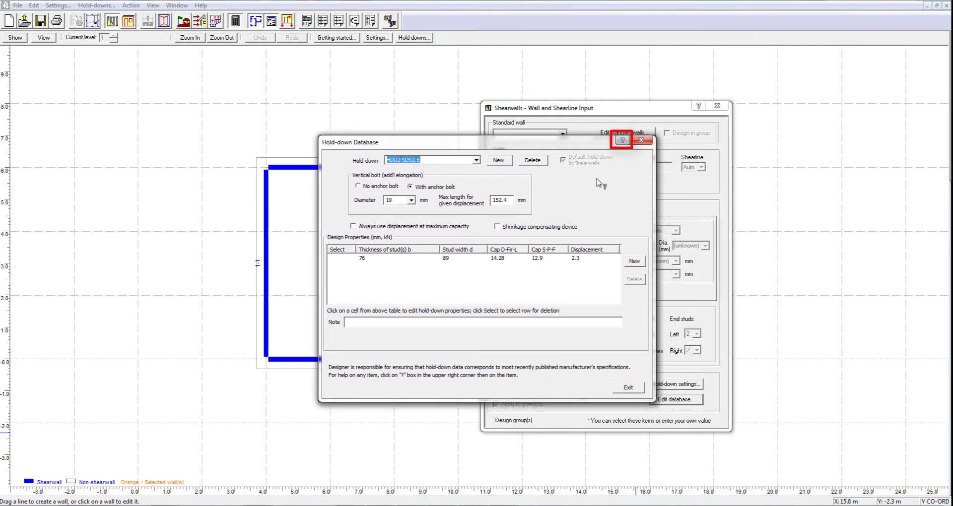
{"action": "left_click", "coordinate": [574, 258]}
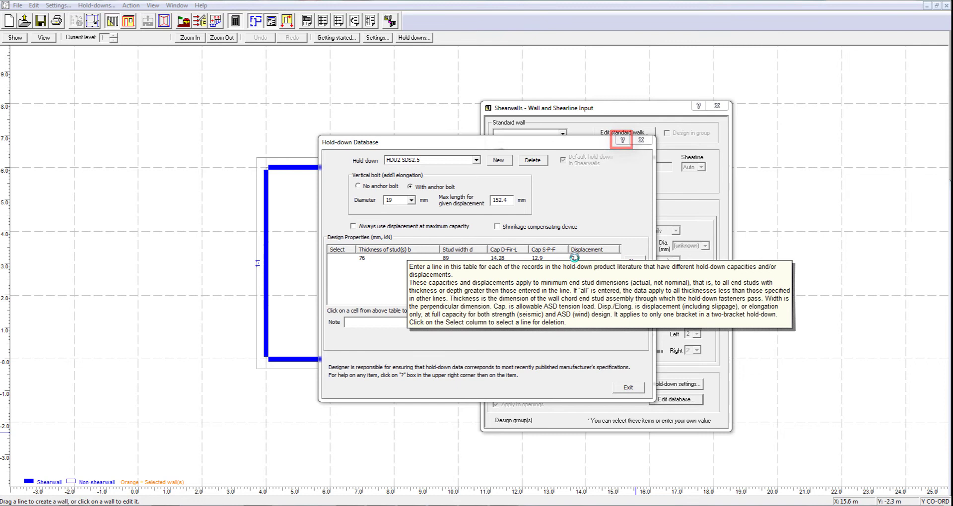
{"action": "left_click", "coordinate": [622, 141]}
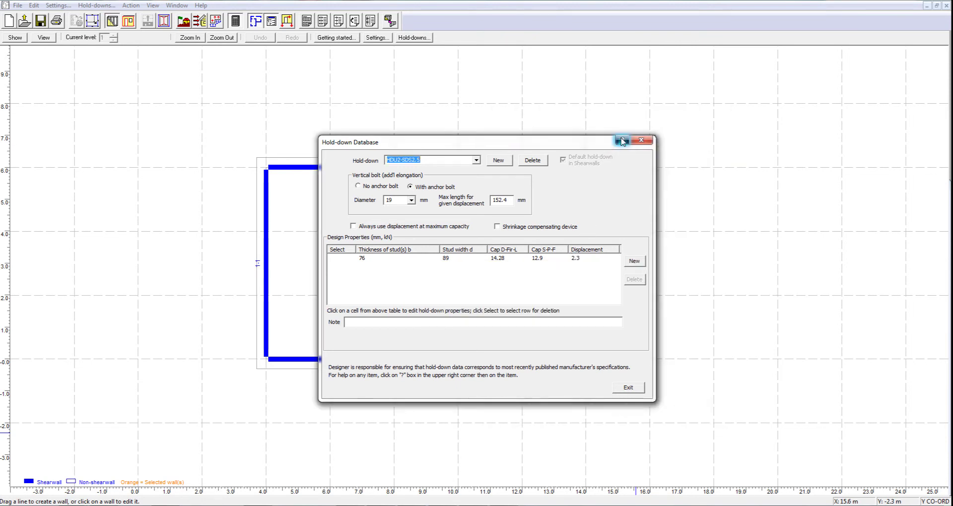
{"action": "left_click", "coordinate": [457, 256]}
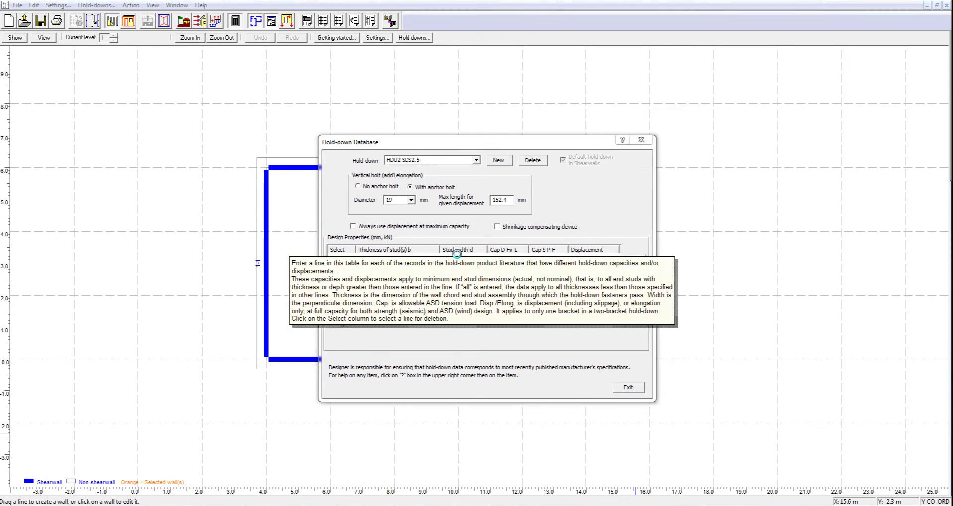
Review the Hold-downs settings tab, cancel without changes, and return to Block 1's structure input.
{"action": "left_click", "coordinate": [550, 213]}
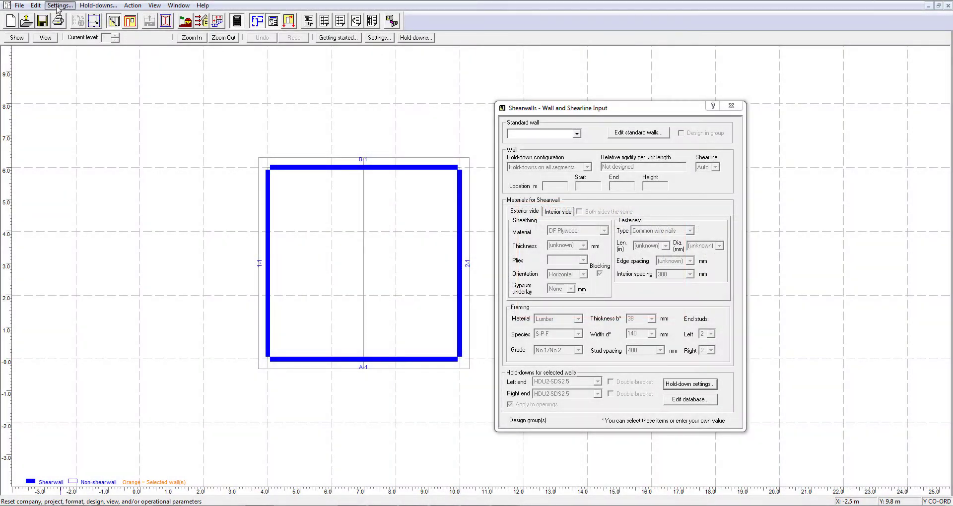
{"action": "left_click", "coordinate": [60, 5]}
{"action": "left_click", "coordinate": [391, 154]}
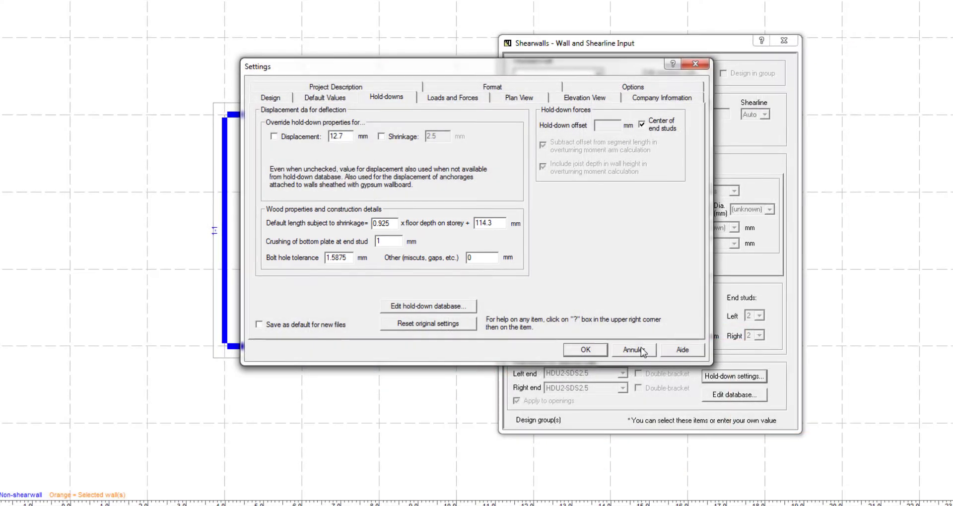
{"action": "left_click", "coordinate": [640, 351]}
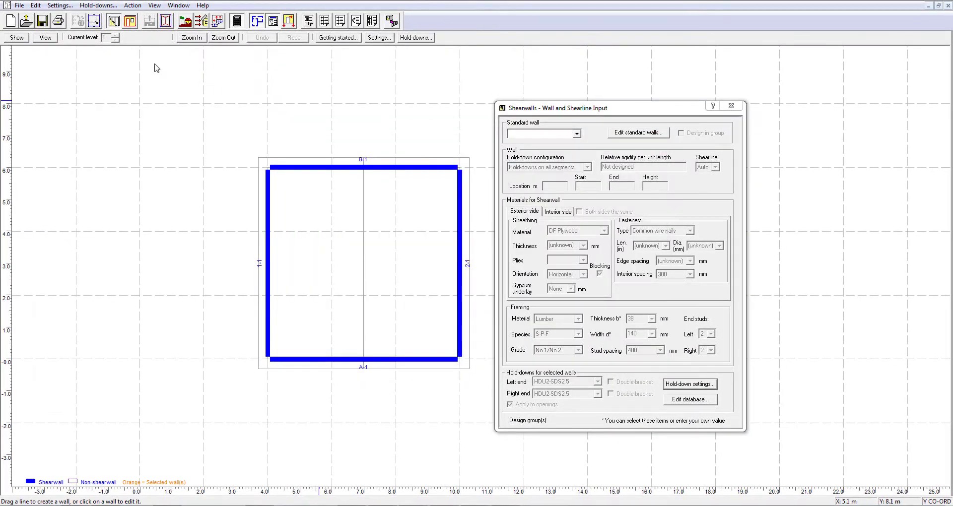
{"action": "left_click", "coordinate": [93, 21]}
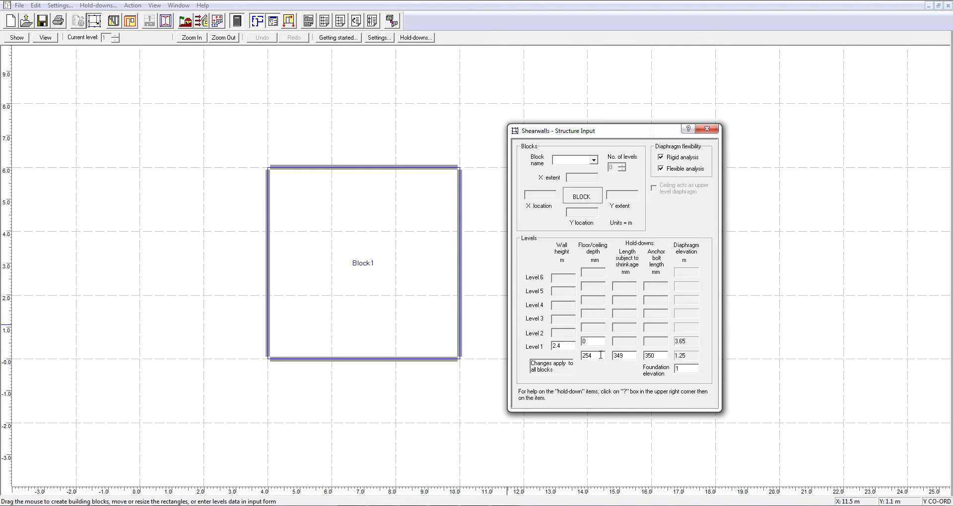
{"action": "left_click", "coordinate": [600, 356]}
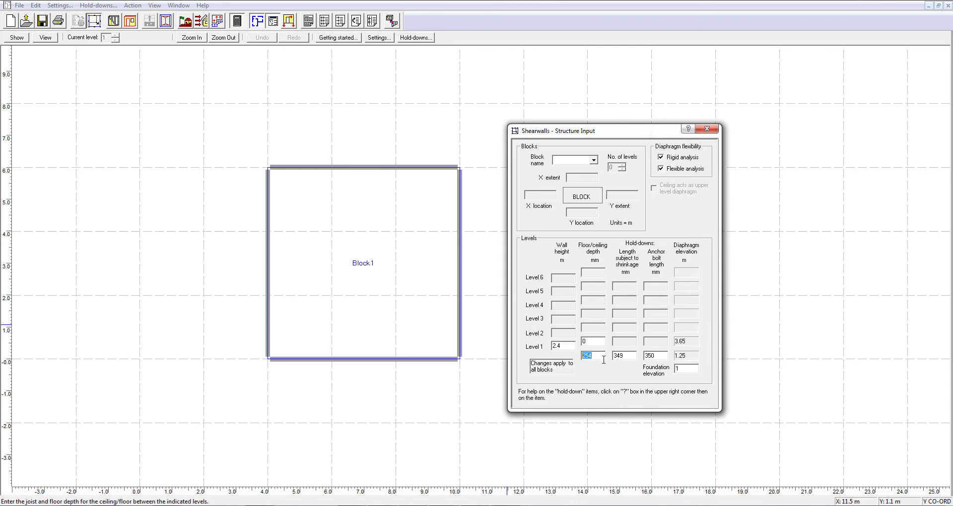
{"action": "type", "text": "300"}
{"action": "key", "text": "Tab"}
{"action": "left_click", "coordinate": [591, 357]}
{"action": "type", "text": "254"}
{"action": "left_click", "coordinate": [61, 5]}
Show the Hold-downs settings tab with the overrides, shrinkage length formula and crushing options.
{"action": "left_click", "coordinate": [415, 154]}
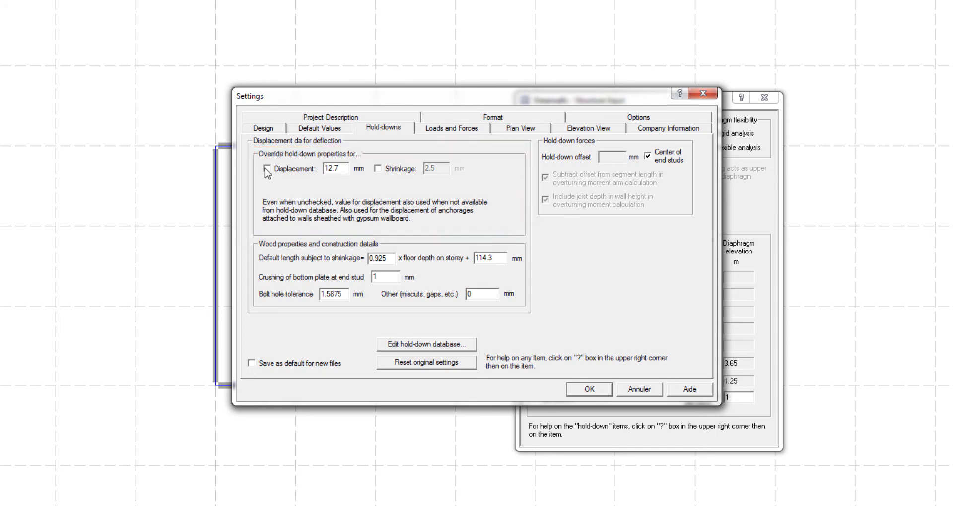
Tick the Shrinkage override to apply a 2.5 mm hold-down shrinkage.
{"action": "left_click", "coordinate": [378, 169]}
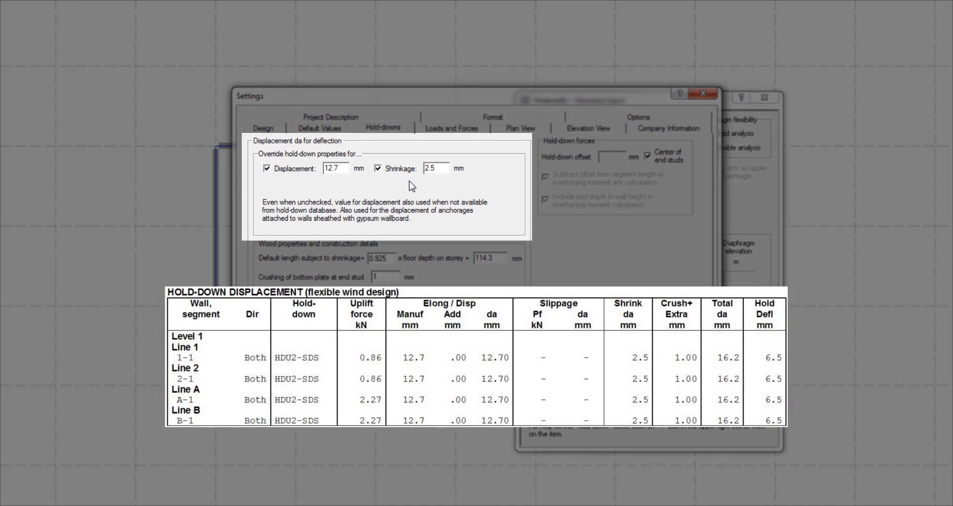